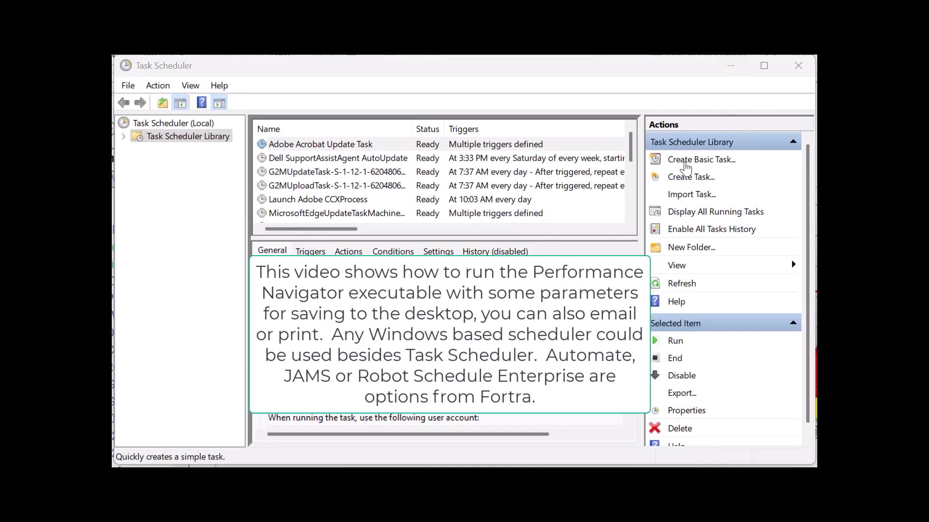
Step: Create a basic task named PerfNav with the description "PerfNav monthly report"
click(707, 165)
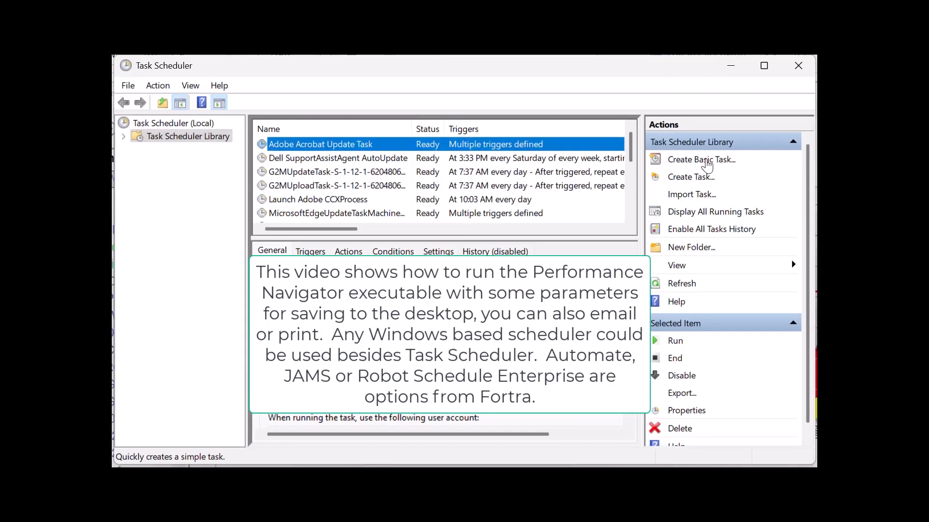
click(707, 165)
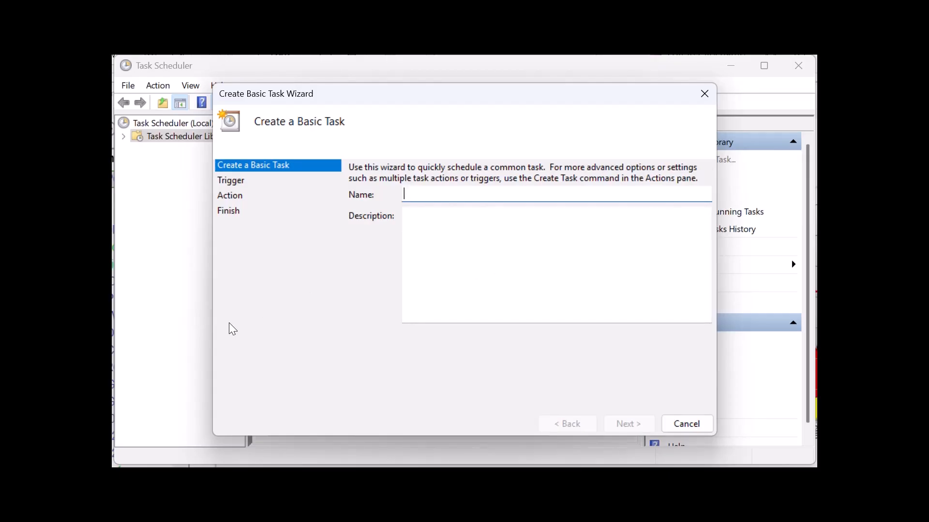
text(PerfNav)
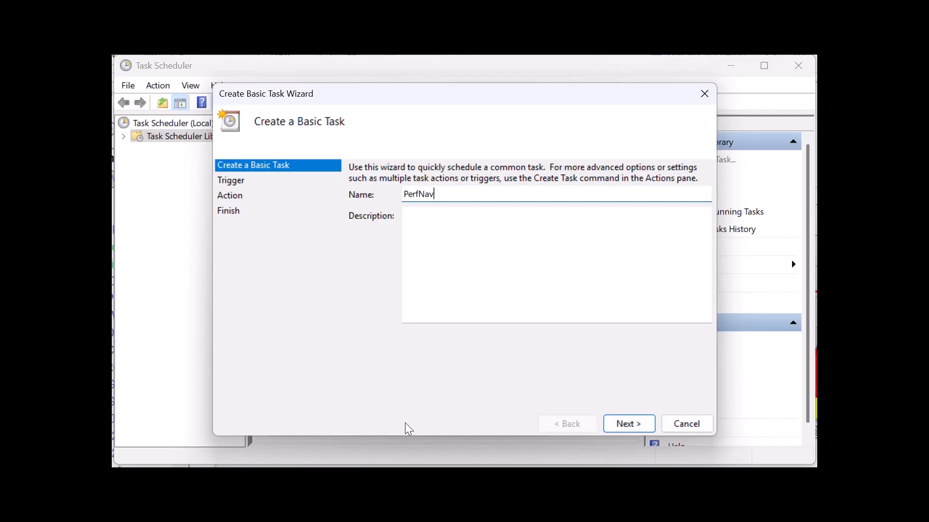
click(450, 228)
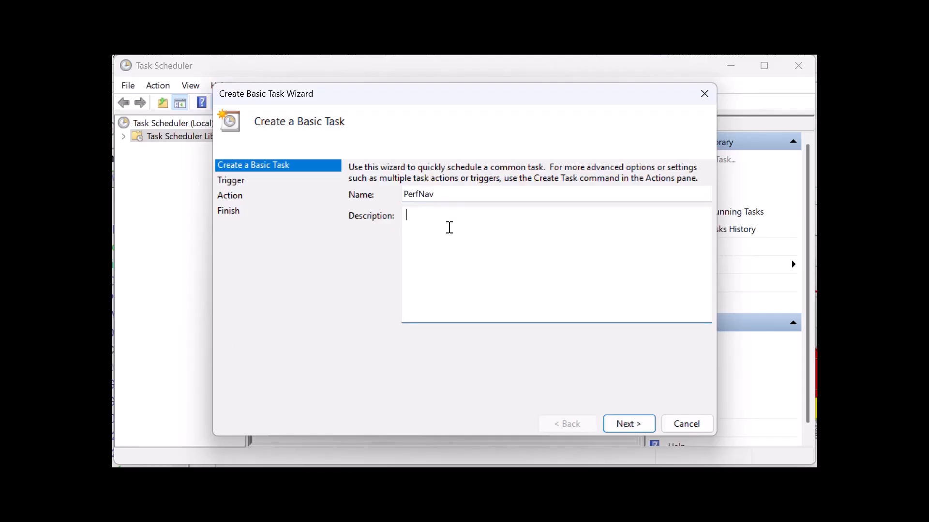
text(PerfNav monthly report)
click(638, 422)
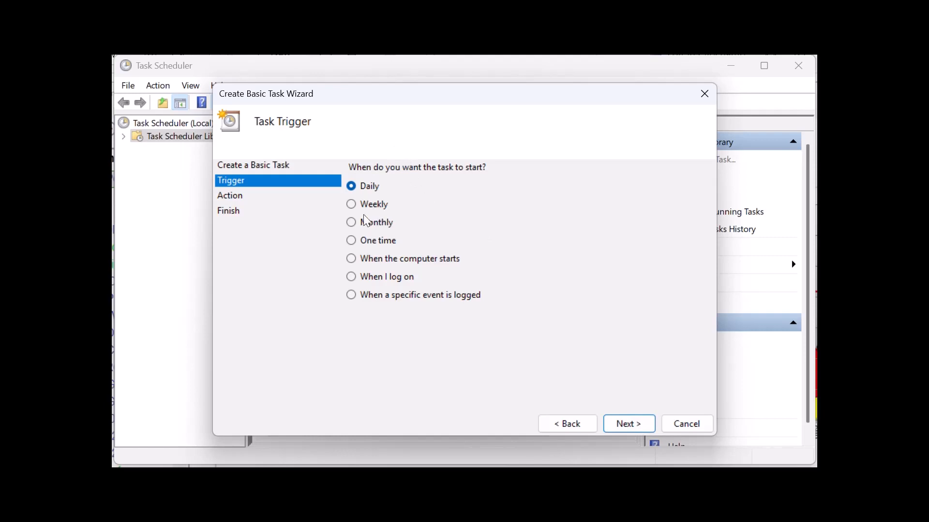
Step: Set the task trigger to monthly, covering all months, with a start time of 2:00:00 AM
click(353, 222)
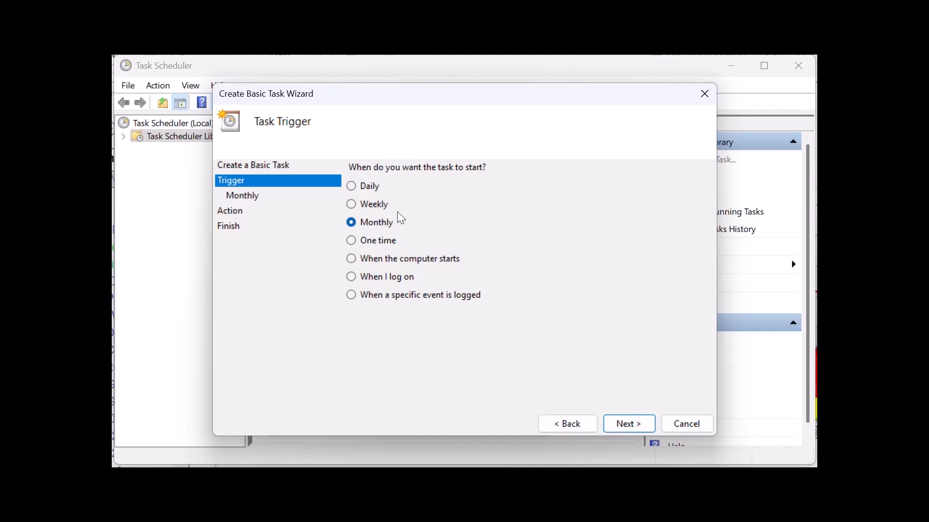
click(633, 426)
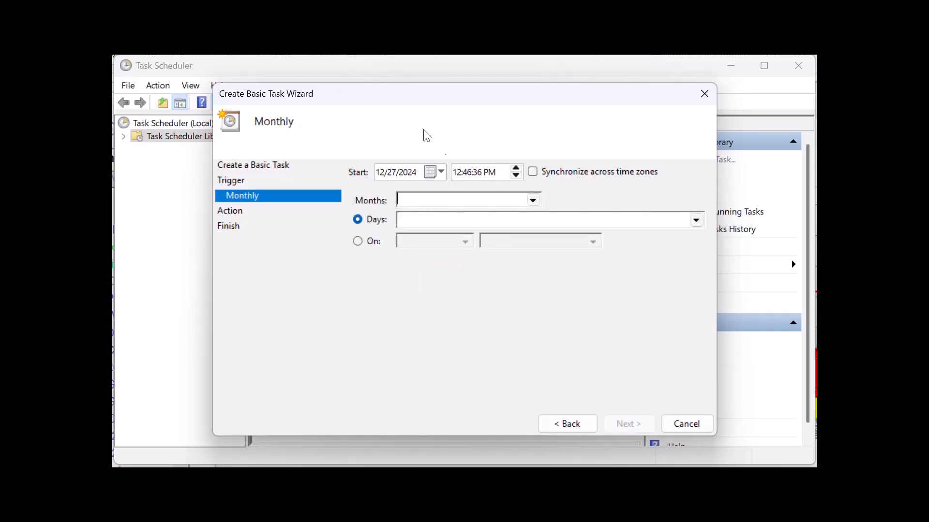
click(534, 200)
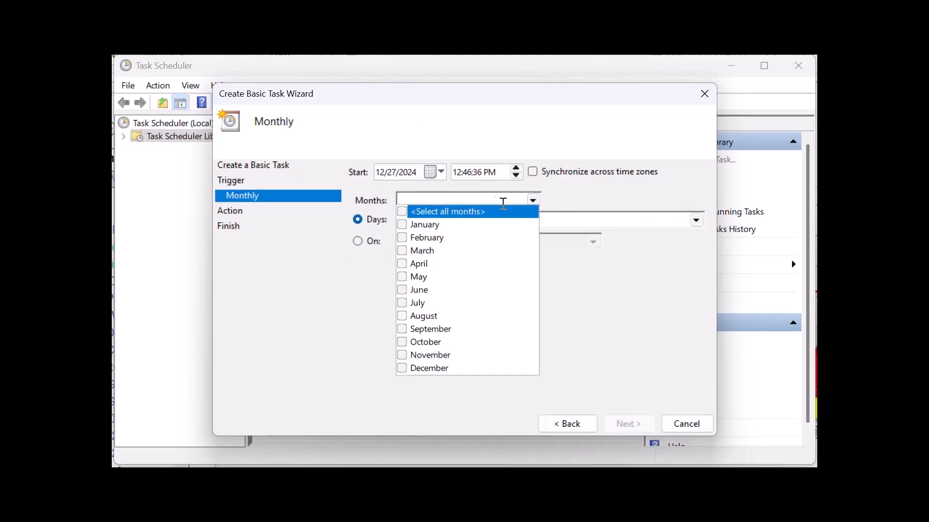
click(403, 211)
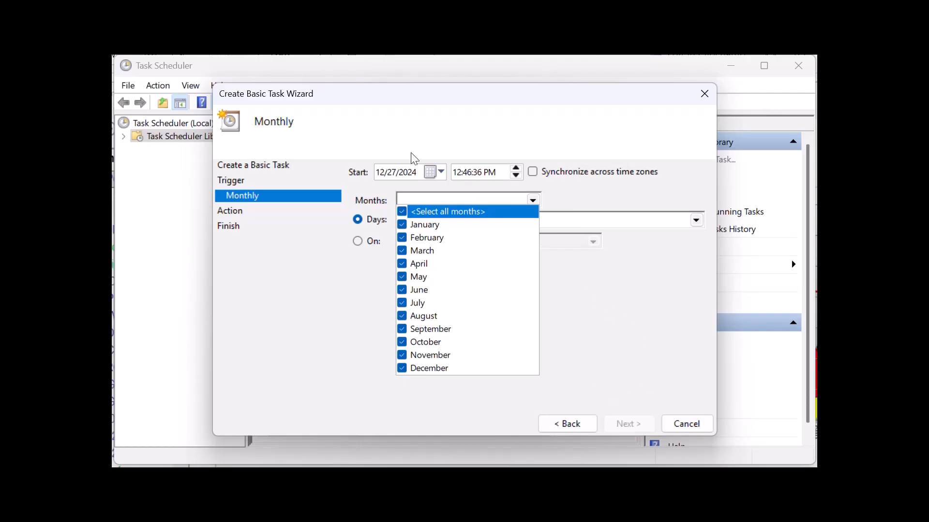
click(466, 174)
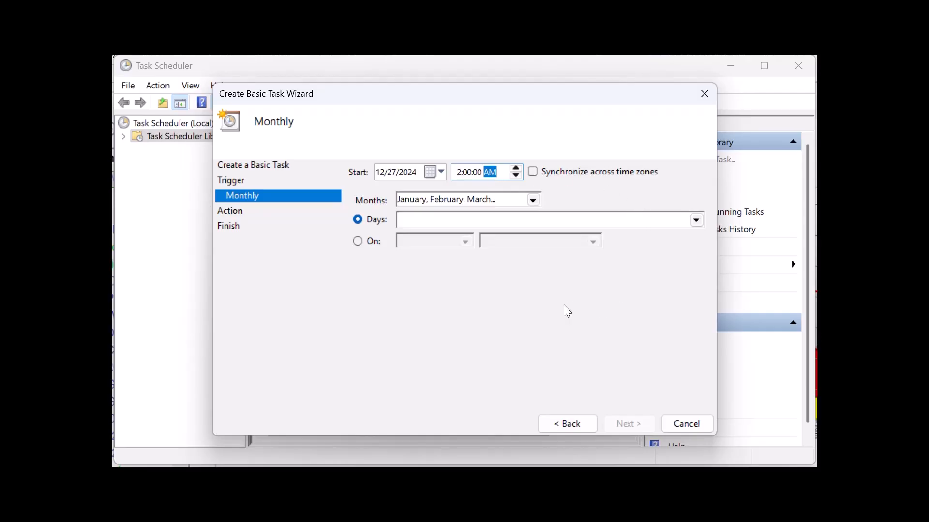
Step: Set the monthly trigger's start date to 12/1/2024 and have it run on day 1
click(441, 172)
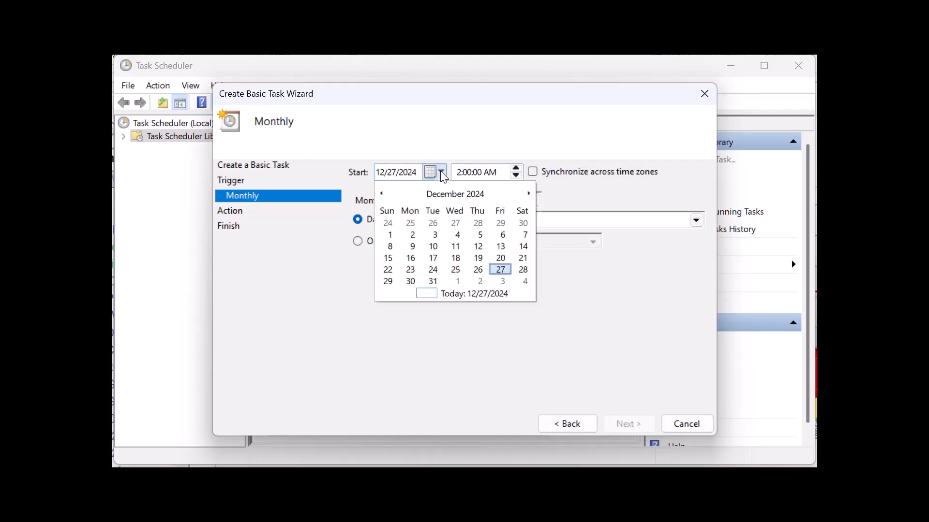
click(392, 235)
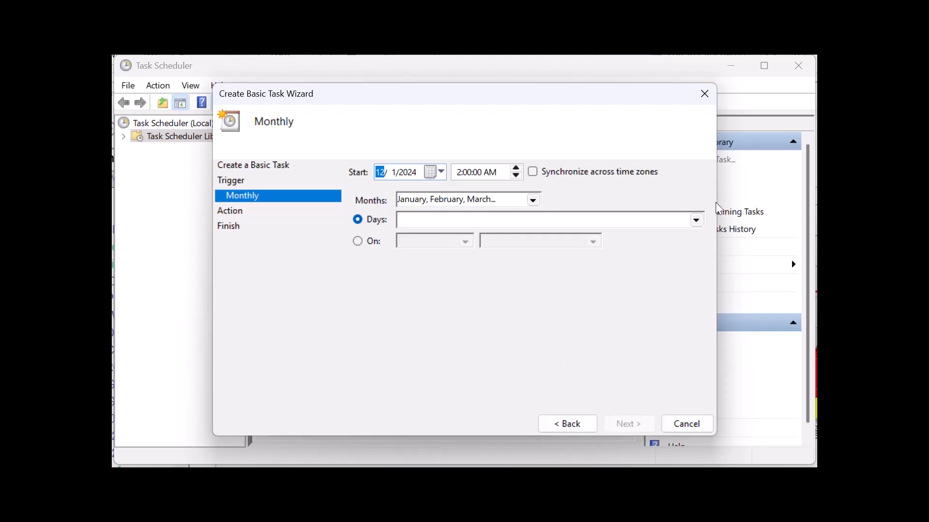
click(697, 222)
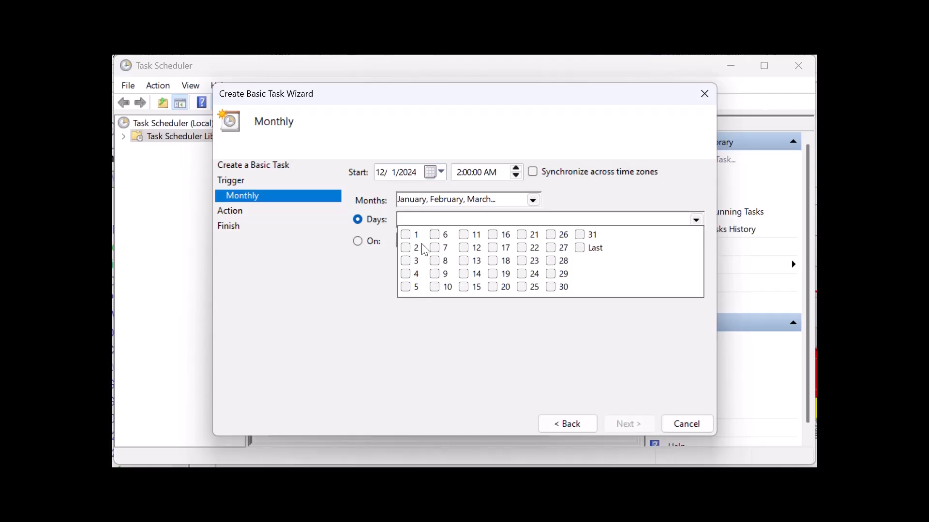
click(408, 235)
click(581, 425)
click(580, 425)
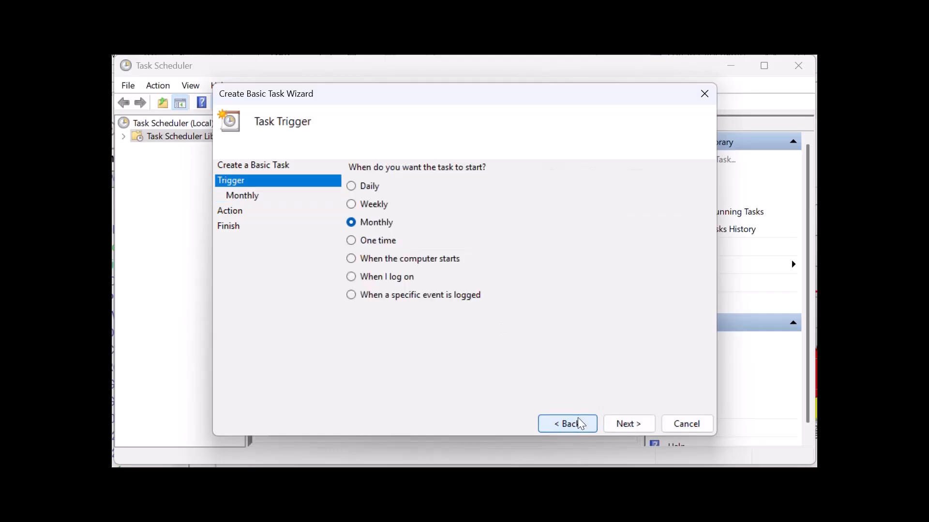
click(632, 425)
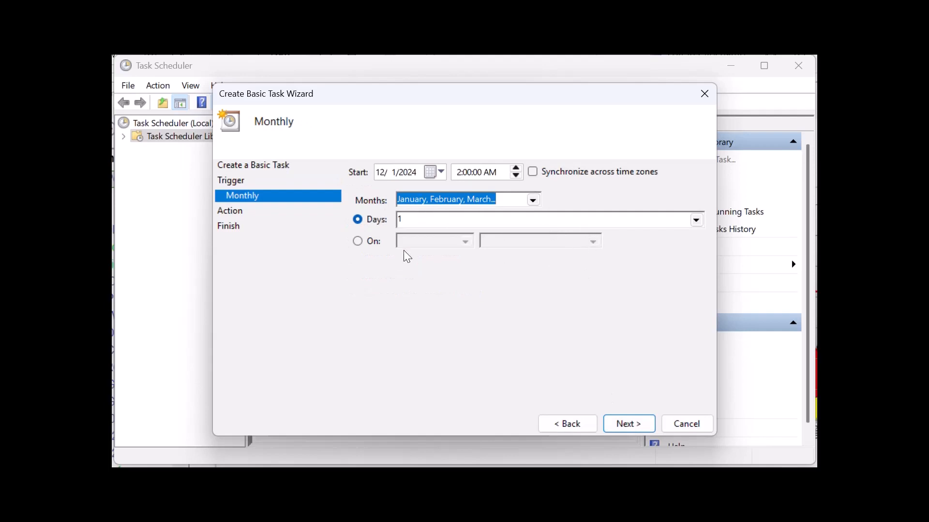
click(628, 423)
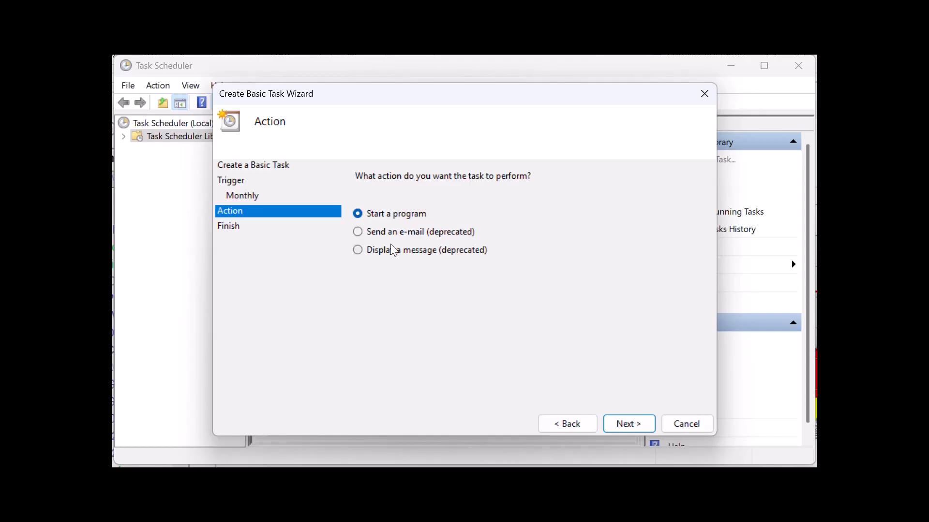
Step: Have the task start PerfNav.exe from the Performance Navigator 19 folder under Program Files (x86), Midrange Performance Group
click(634, 425)
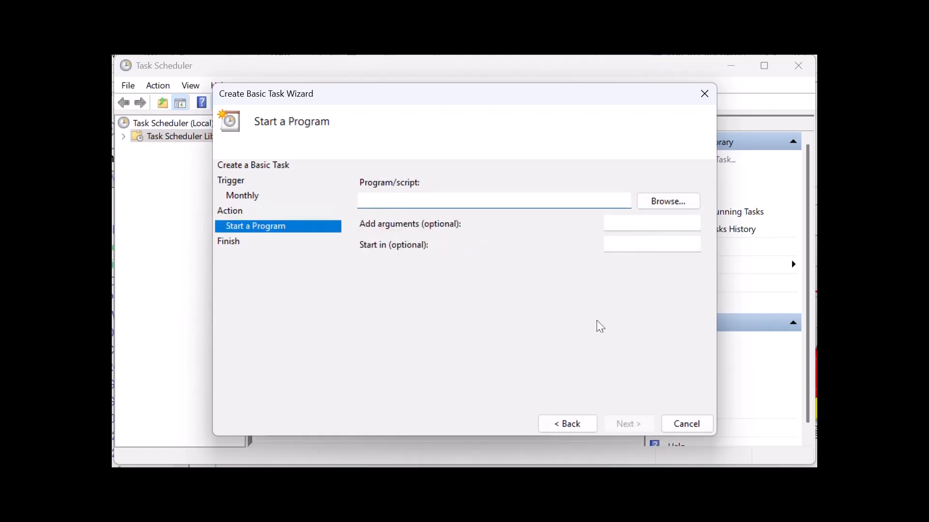
click(671, 201)
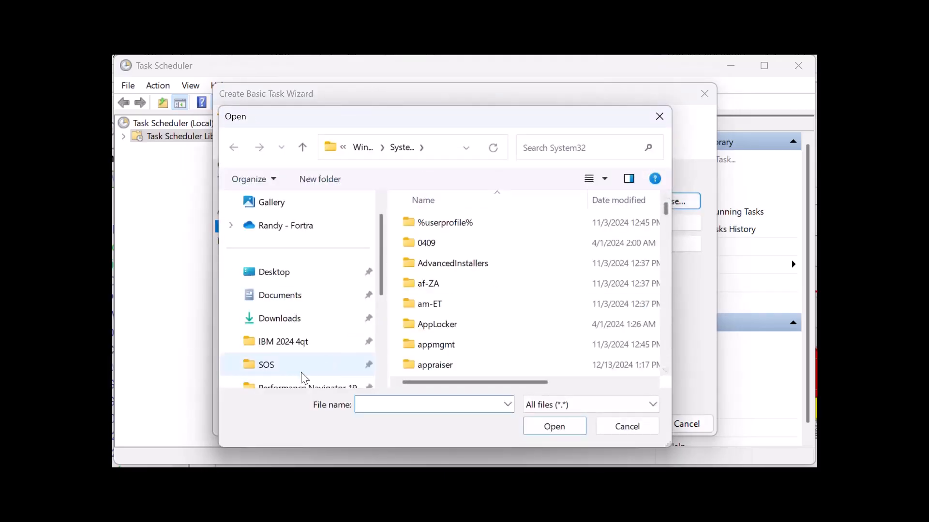
scroll(380, 361, down, 2)
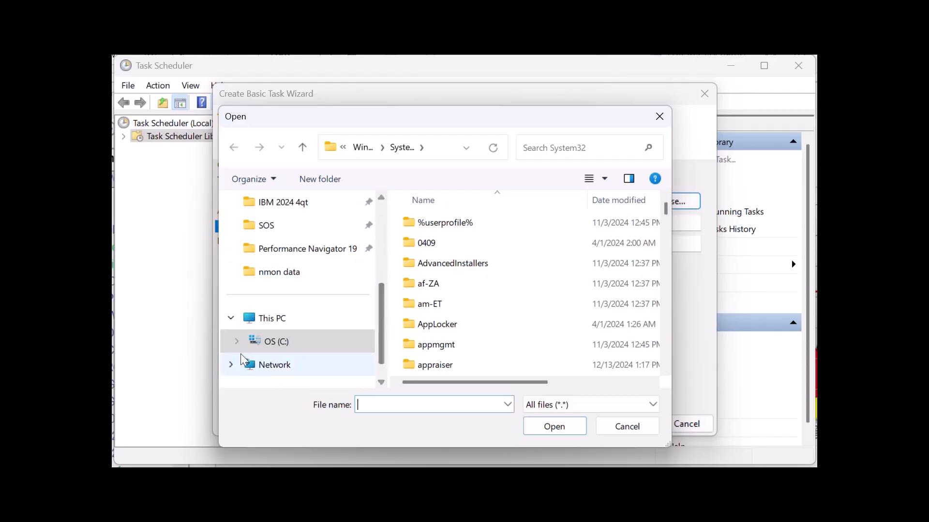
click(237, 342)
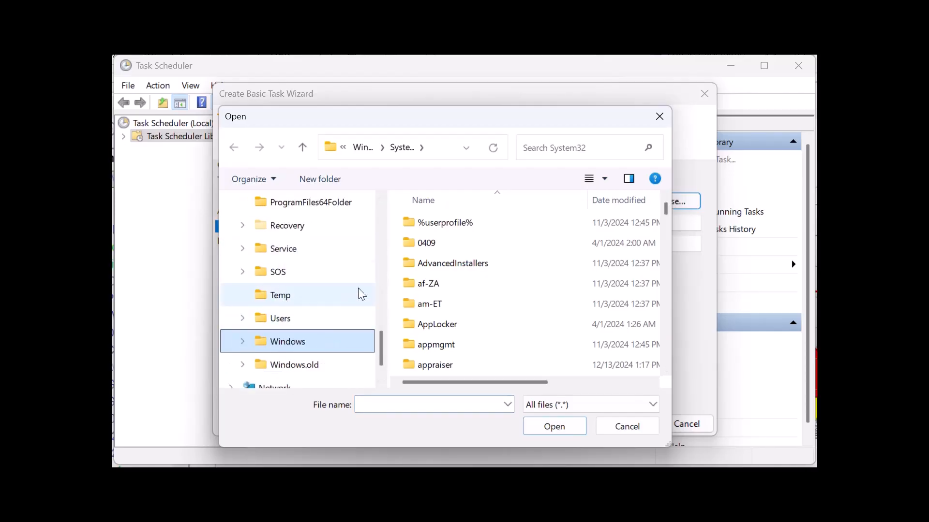
scroll(381, 244, up, 2)
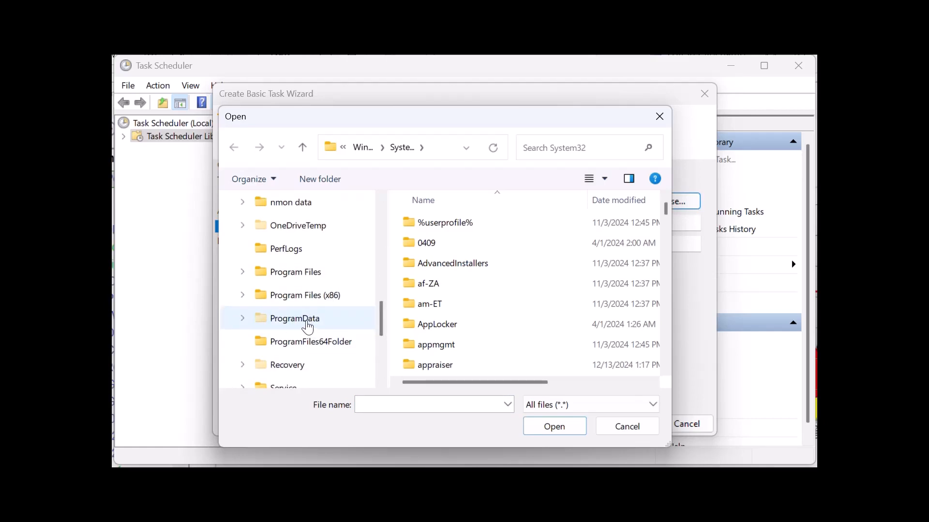
click(242, 295)
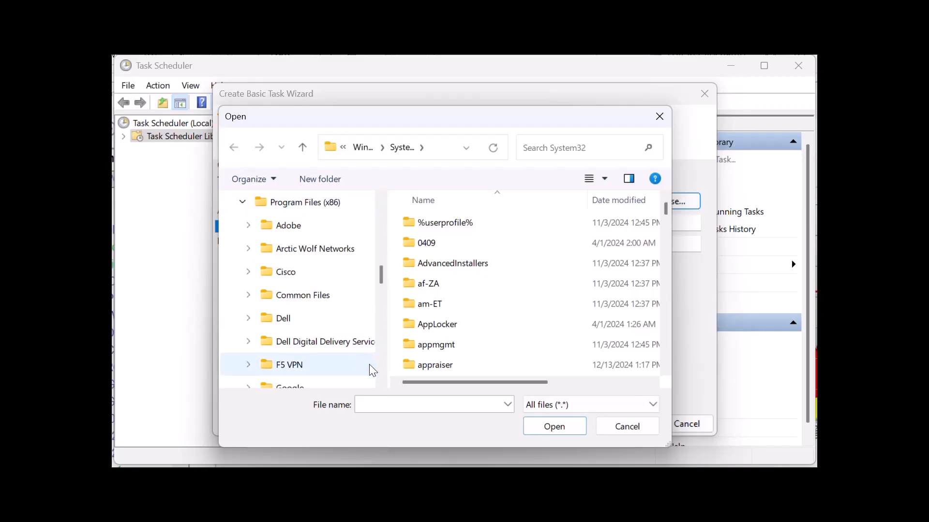
scroll(379, 367, down, 2)
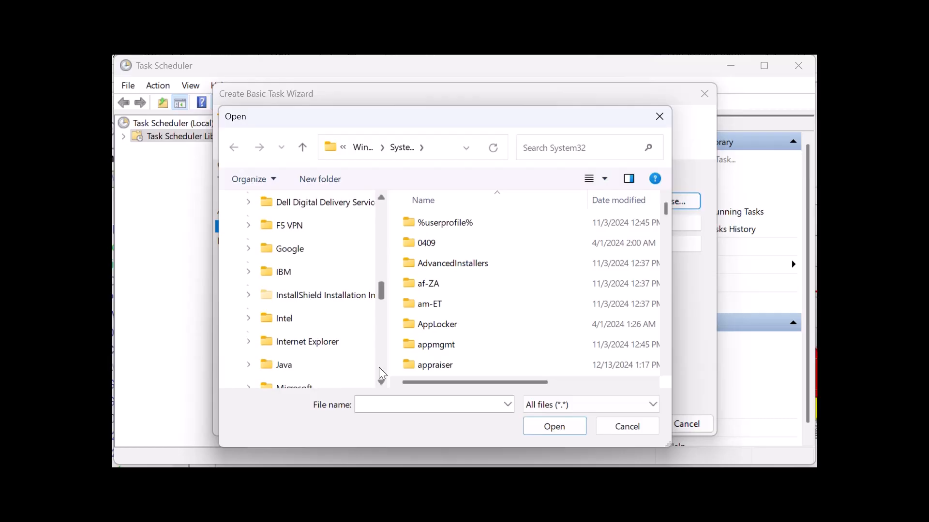
scroll(380, 370, down, 2)
click(326, 327)
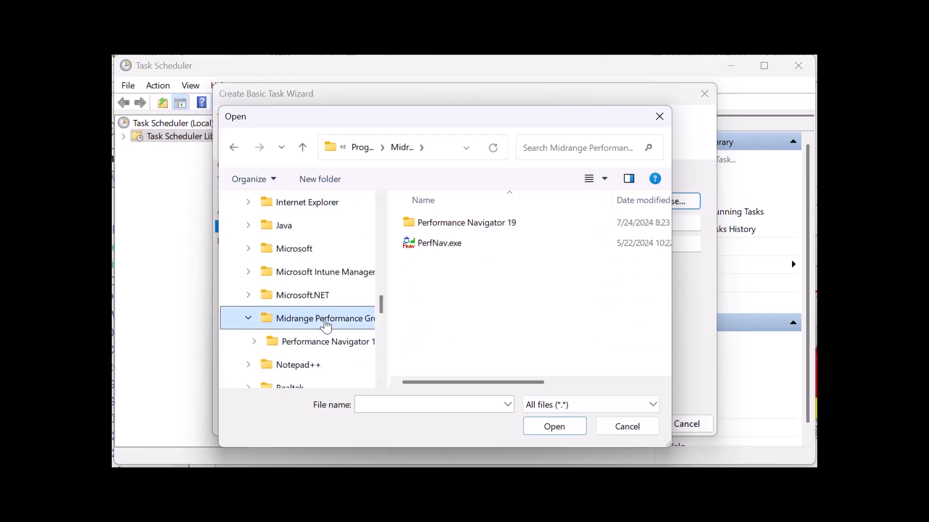
double_click(488, 221)
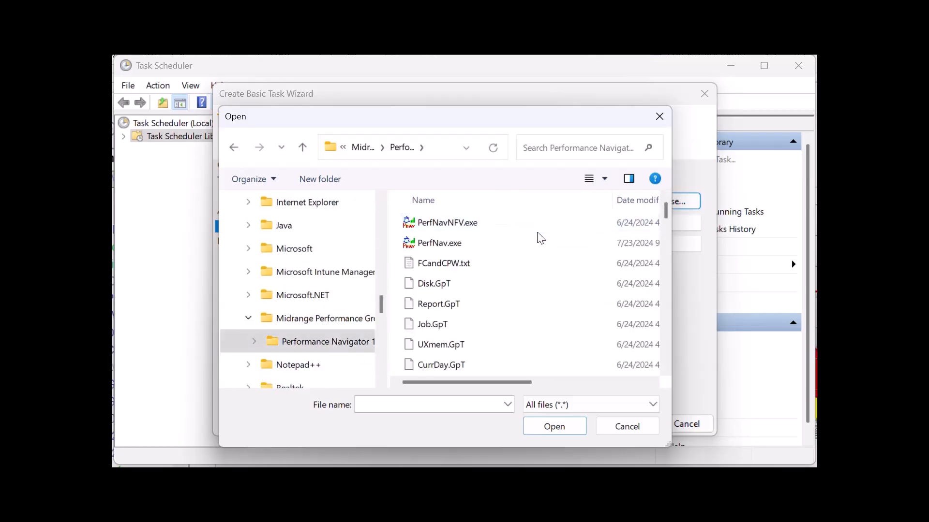
click(459, 248)
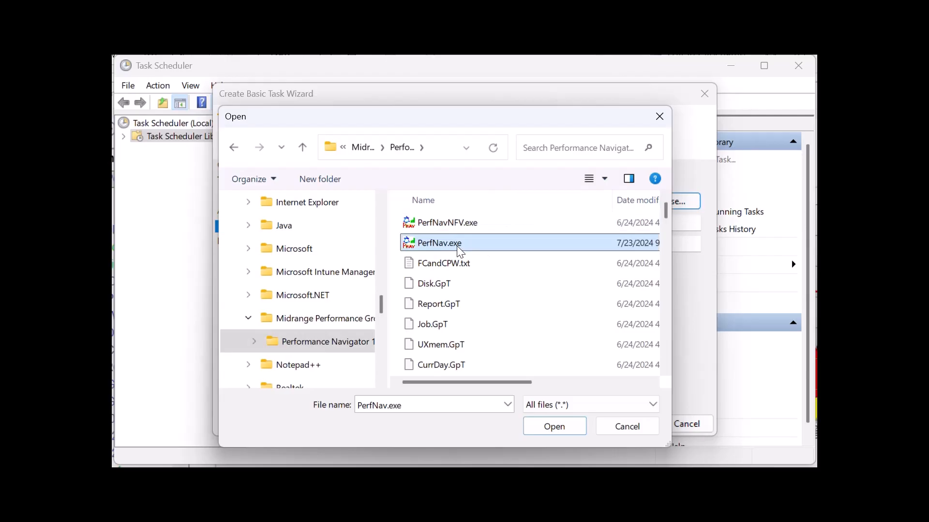
click(567, 425)
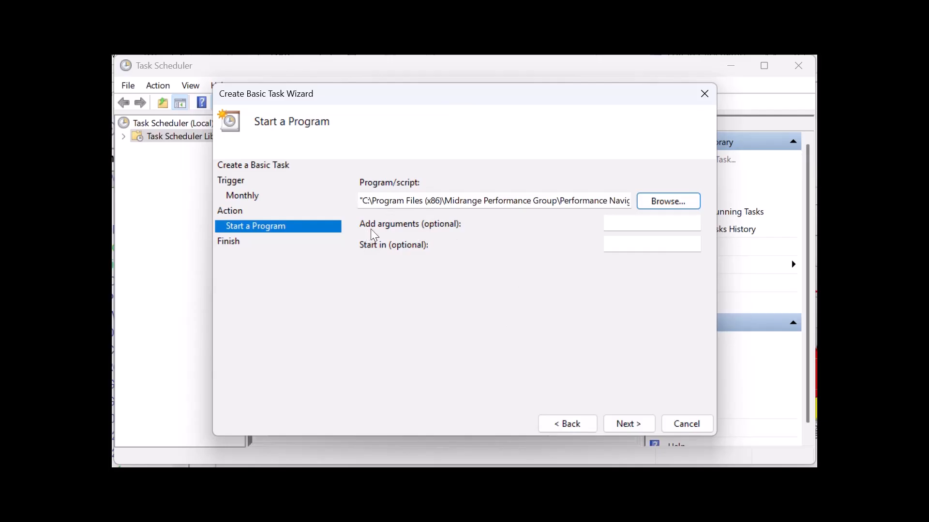
Step: Enter the program arguments, save and the required name, and finish creating the task
click(615, 223)
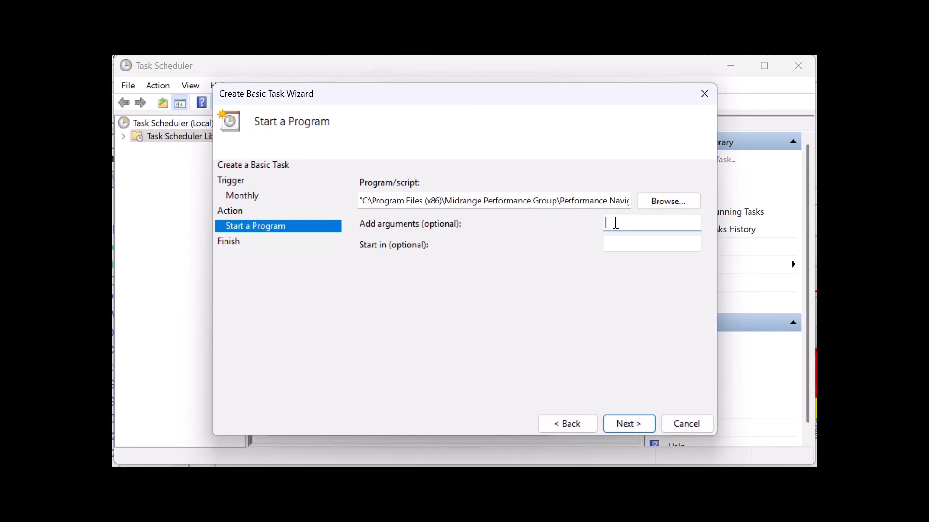
text(save)
text(Chuck)
click(622, 428)
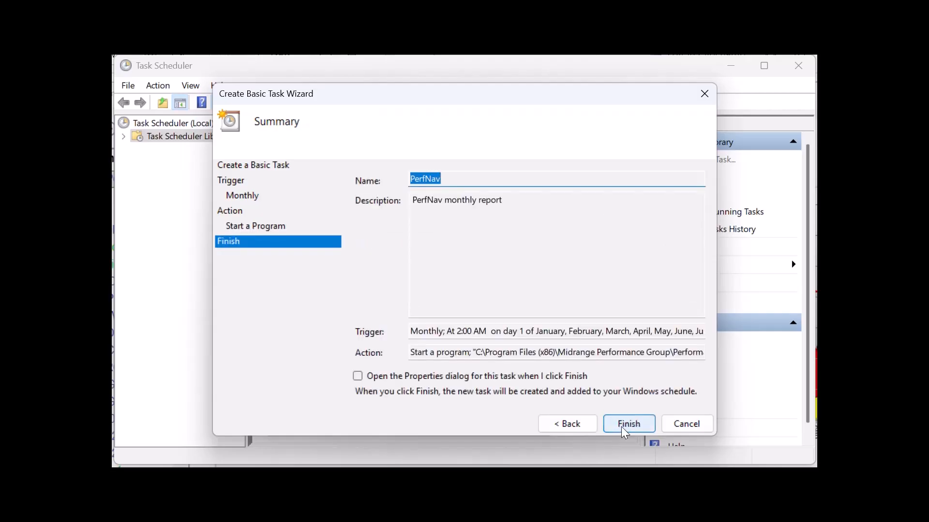
click(620, 419)
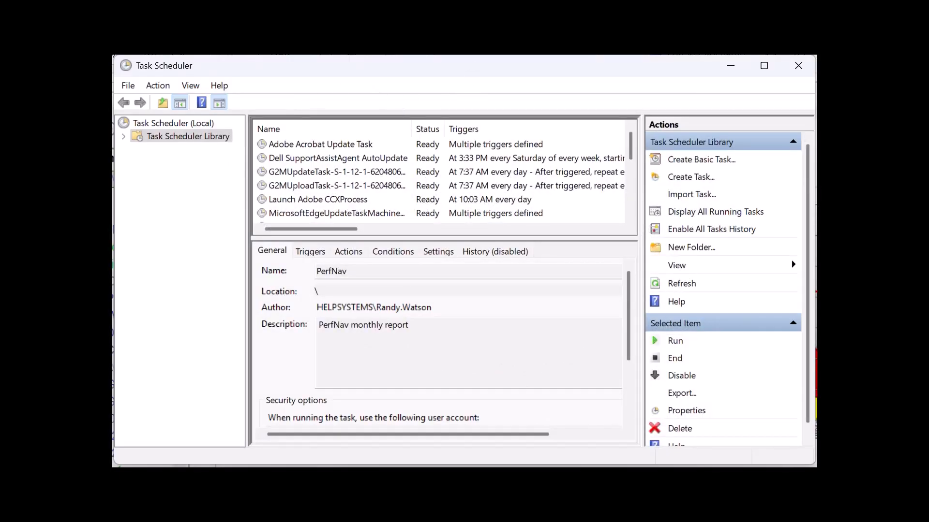
Step: Find the PerfNav task in the task library and run it immediately
click(631, 215)
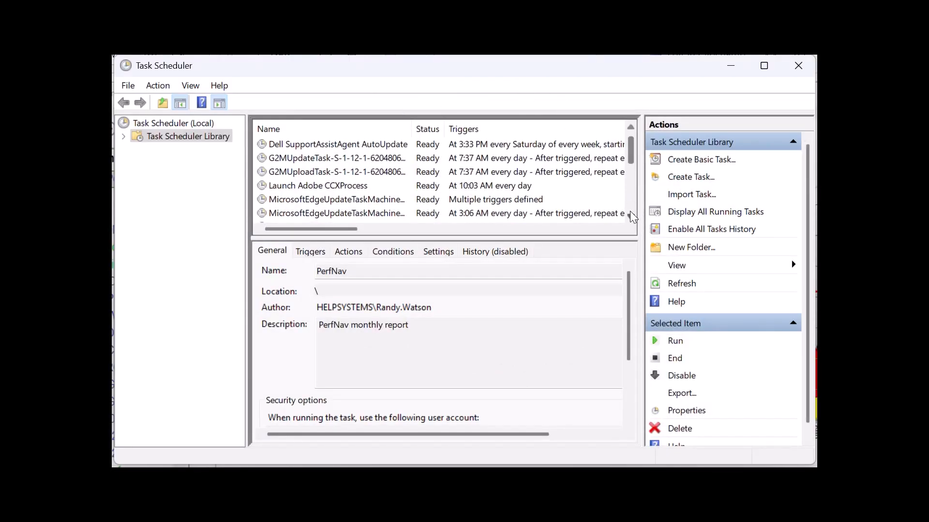
scroll(632, 207, down, 4)
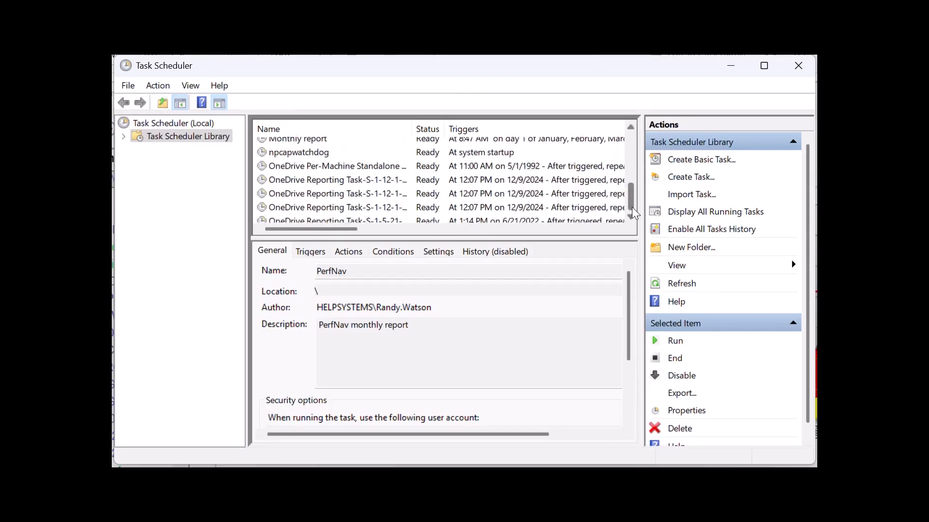
scroll(632, 207, down, 2)
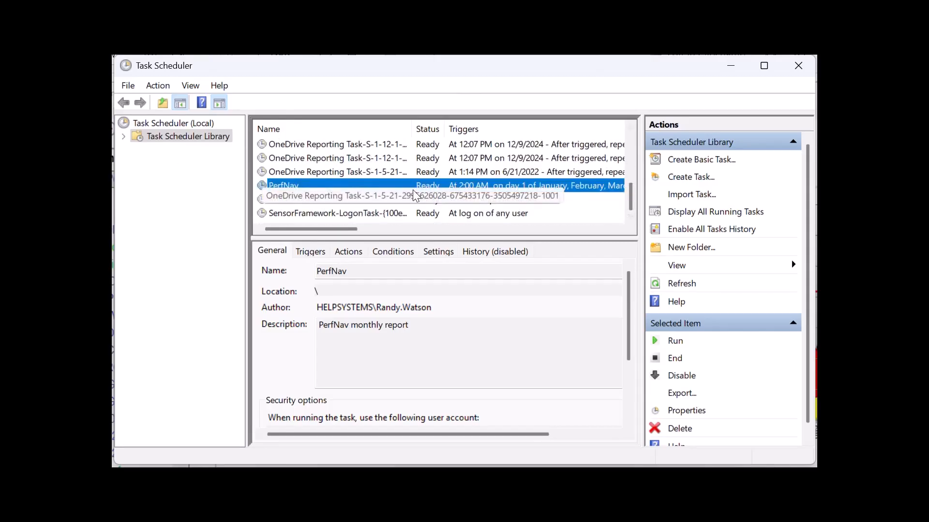
right_click(347, 183)
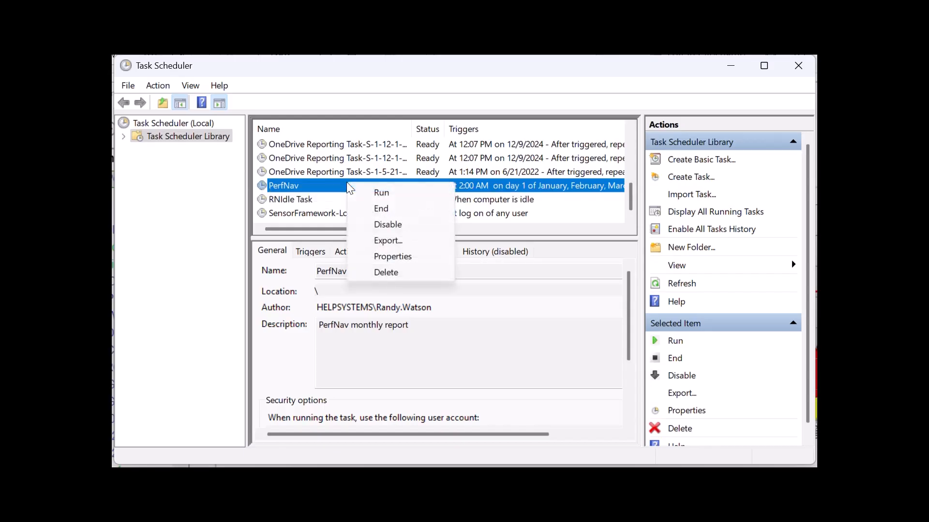
click(379, 195)
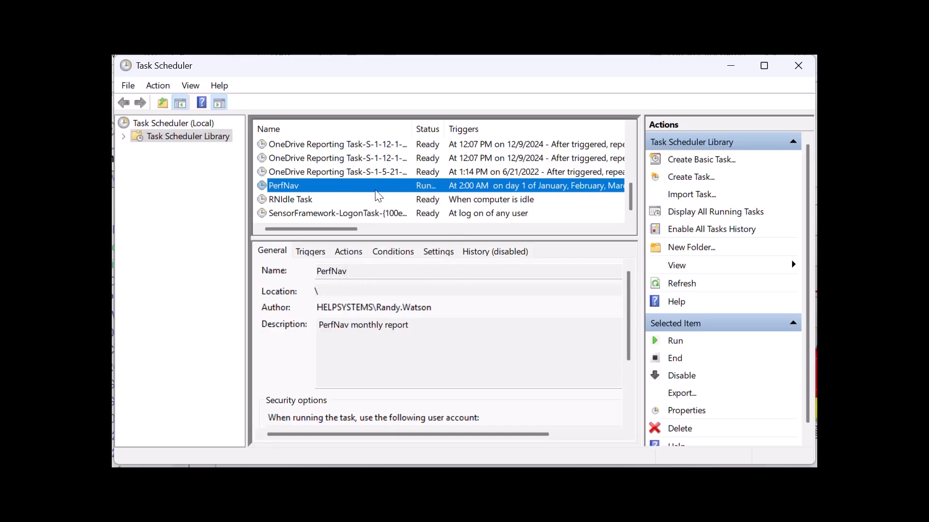